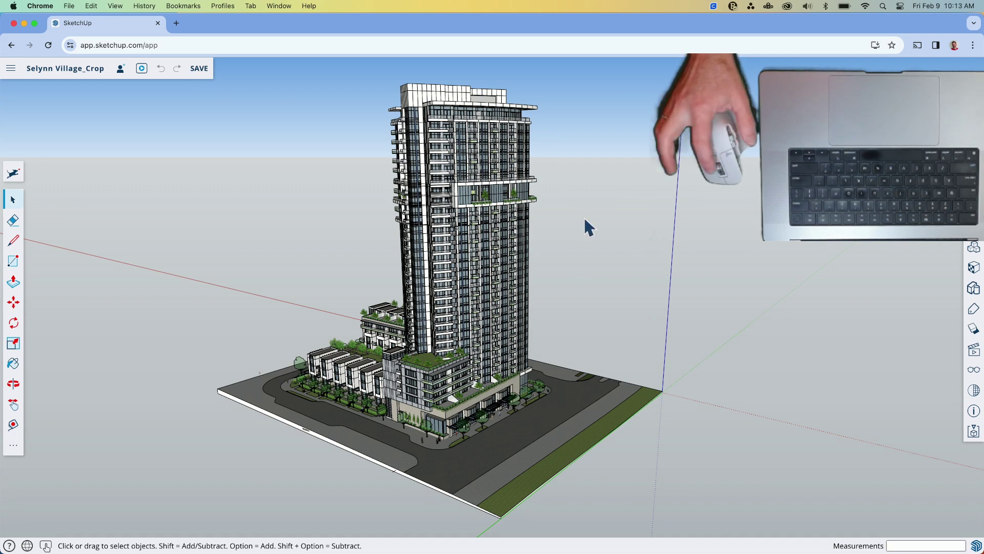
Open the app's navigation settings and keep Trackpad as the input device
middle_drag(583, 216, 609, 237)
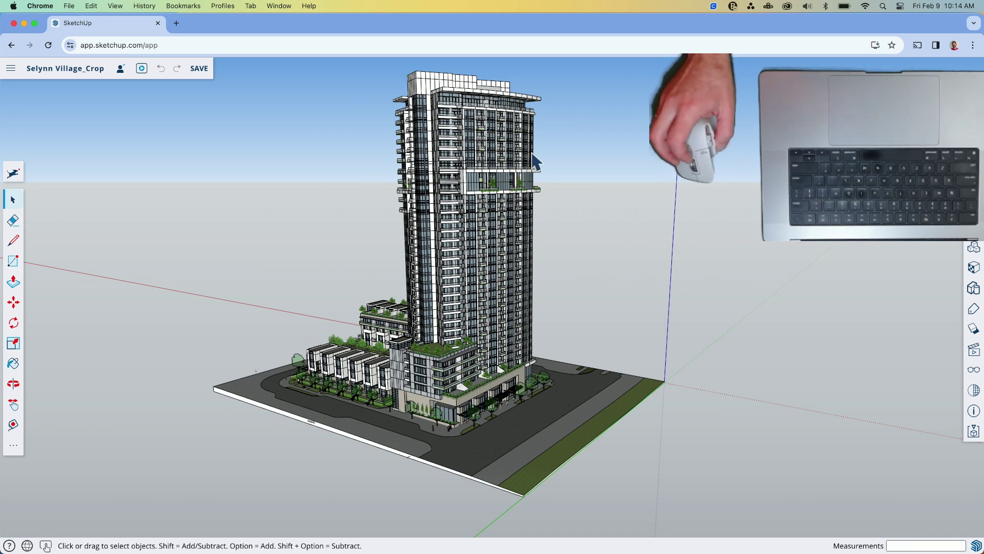
click(10, 68)
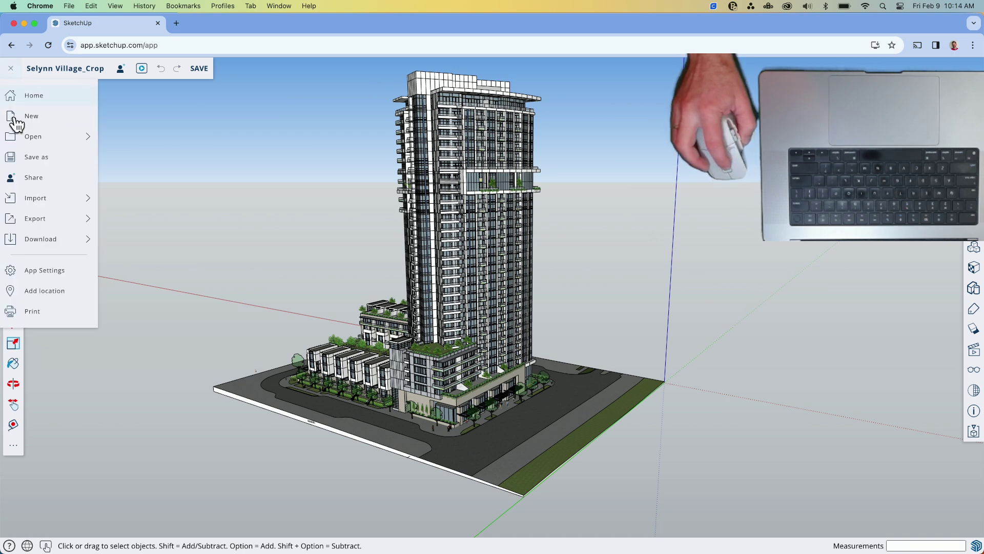
click(38, 272)
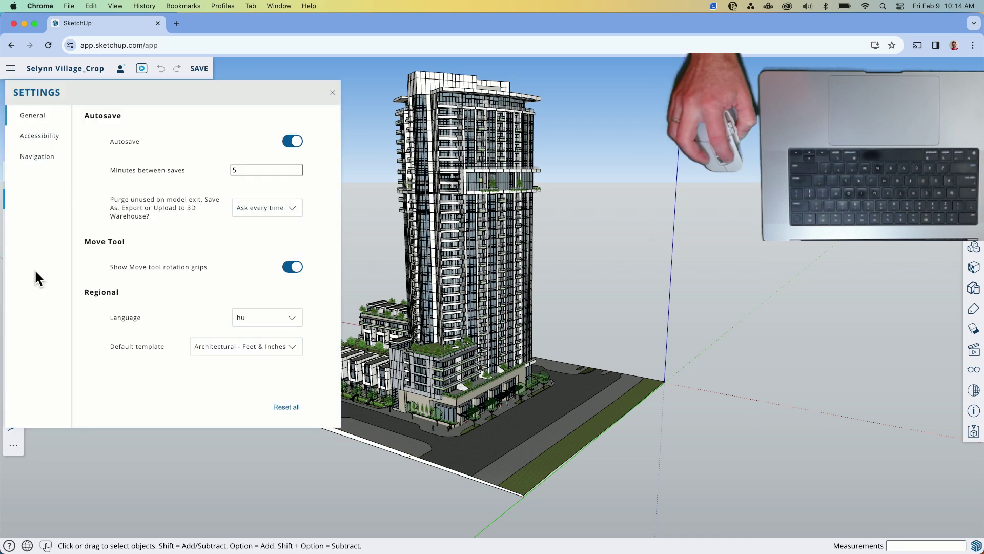
click(32, 163)
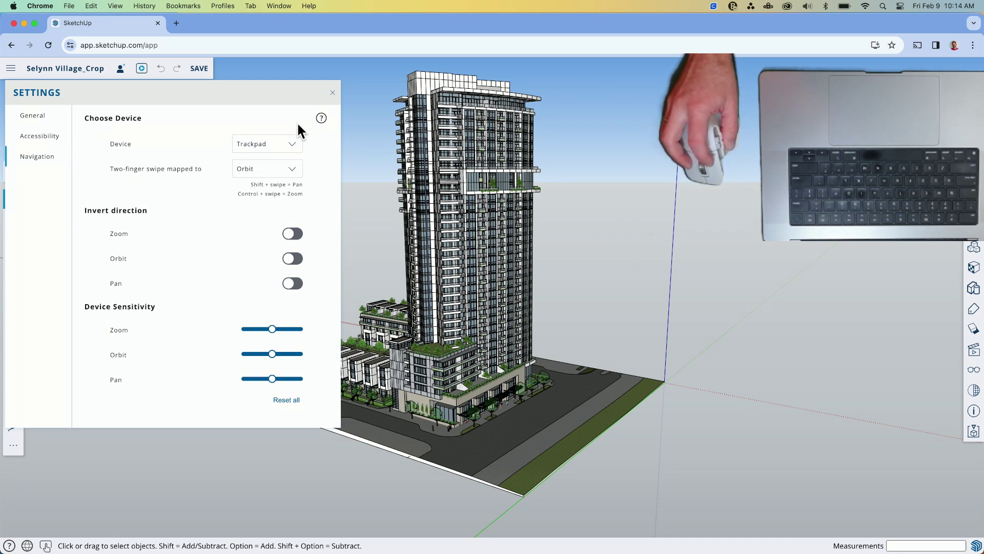
click(282, 151)
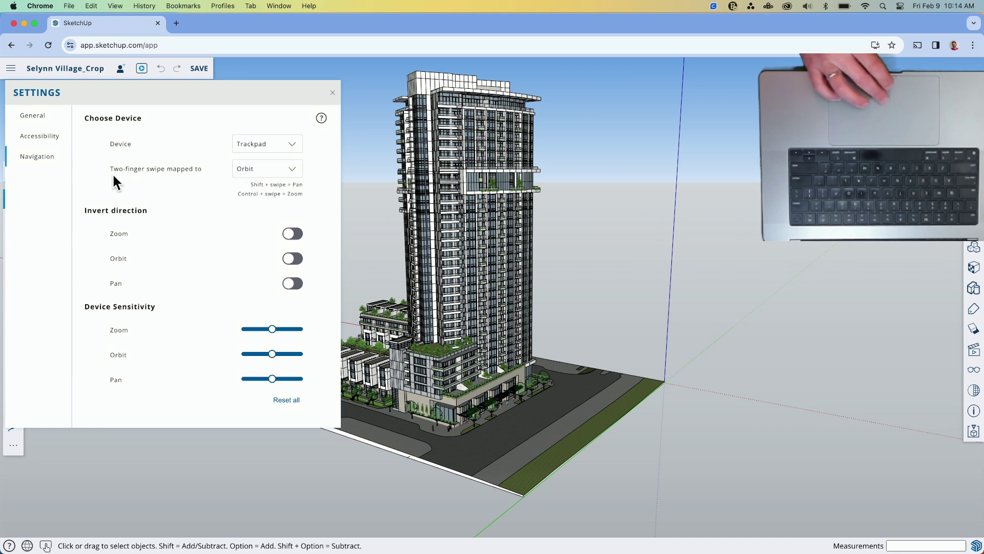
Try Zoom as the two-finger swipe mapping, set it back to Orbit and close the settings
click(268, 173)
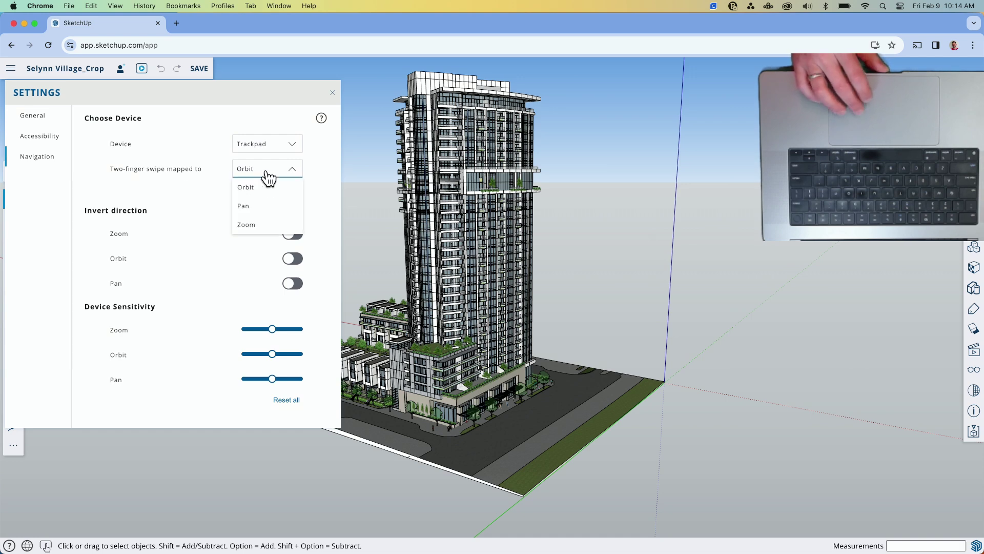
click(258, 192)
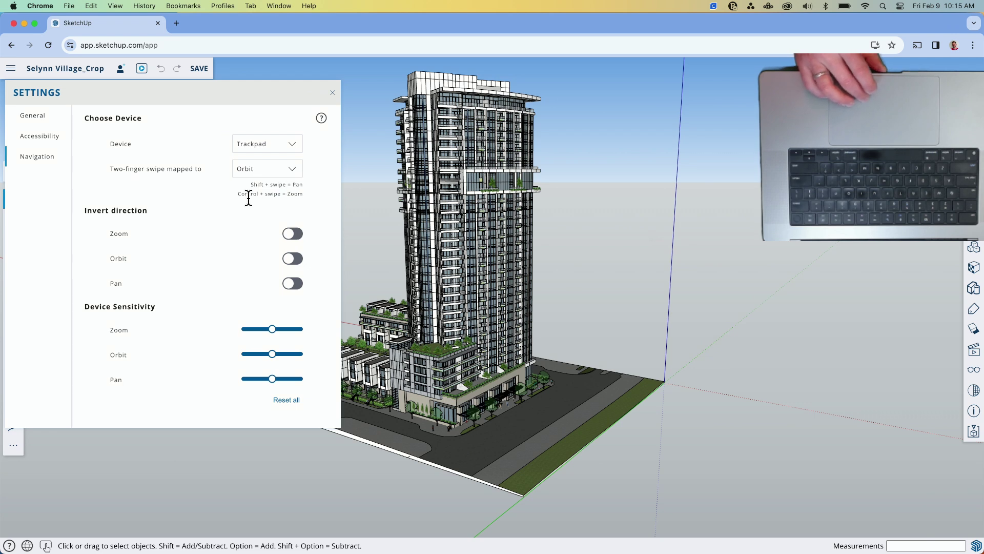
click(296, 172)
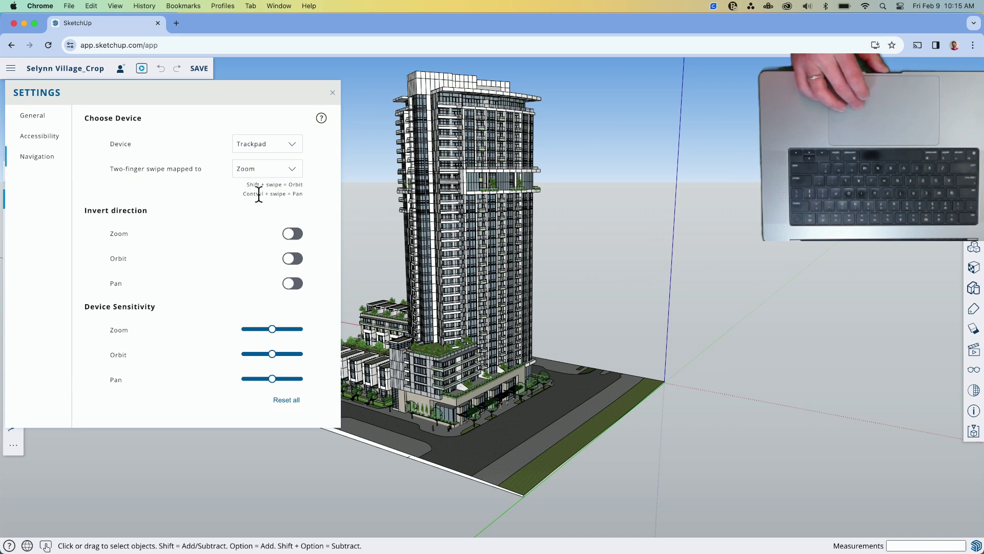
click(292, 176)
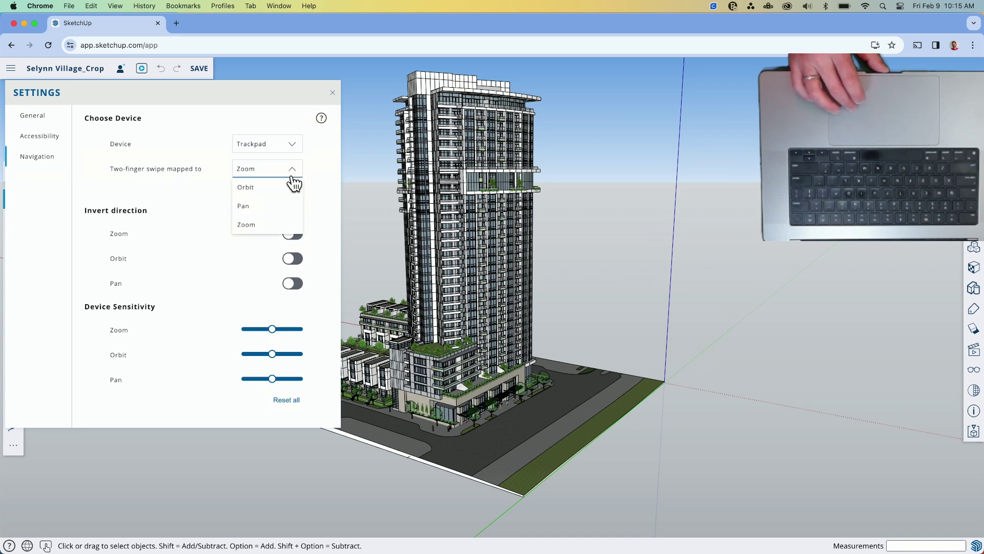
click(268, 186)
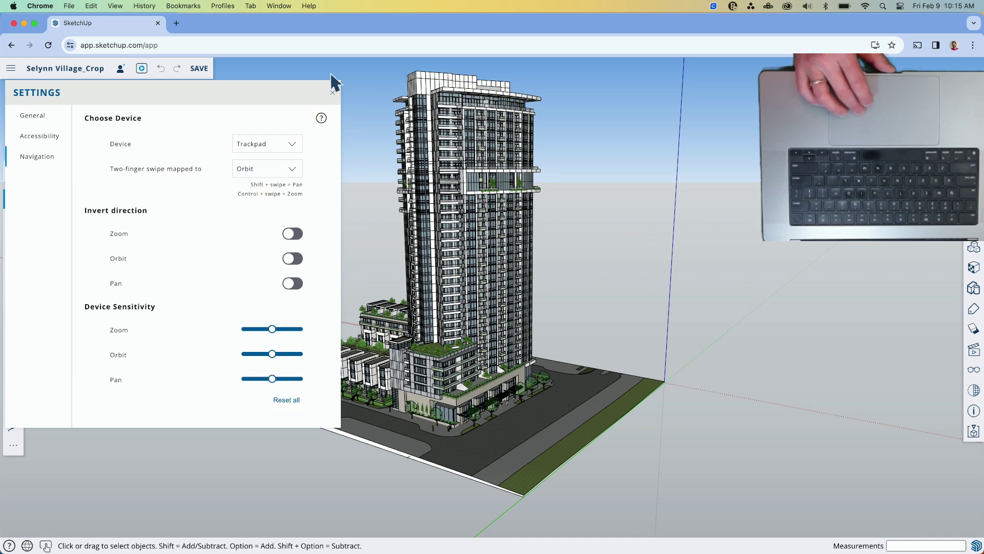
click(333, 97)
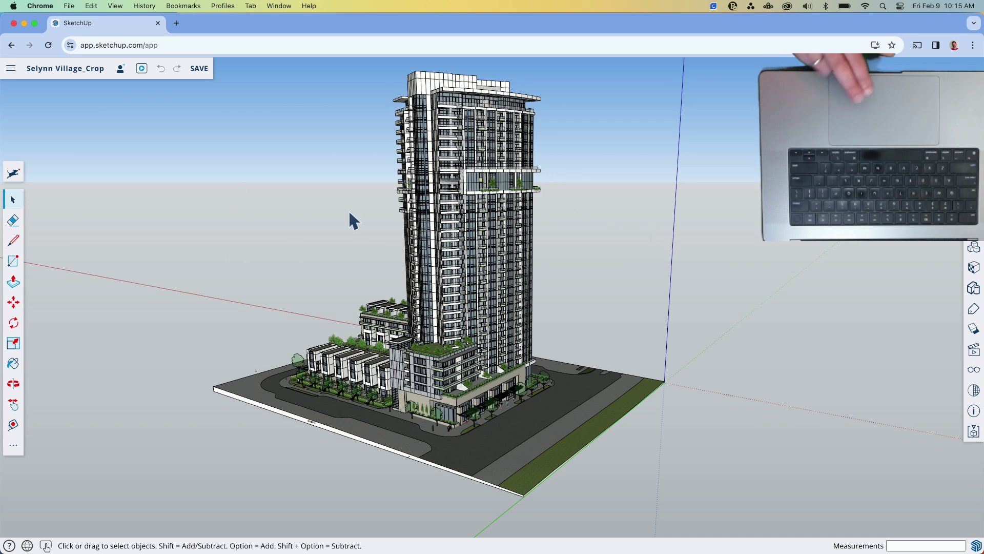
View the whole tower model by orbiting, zooming and panning with the trackpad
scroll(348, 210, down, 10)
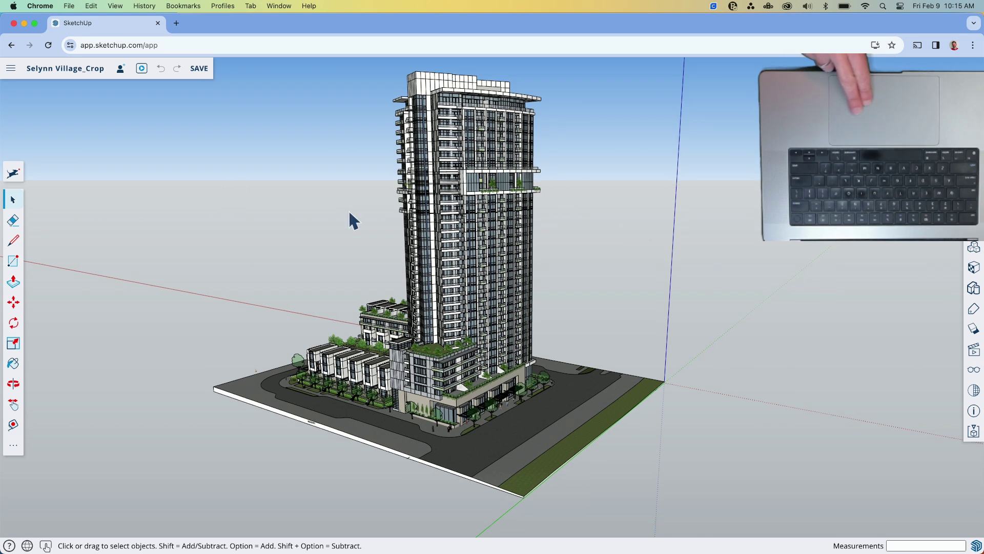
scroll(349, 210, up, 8)
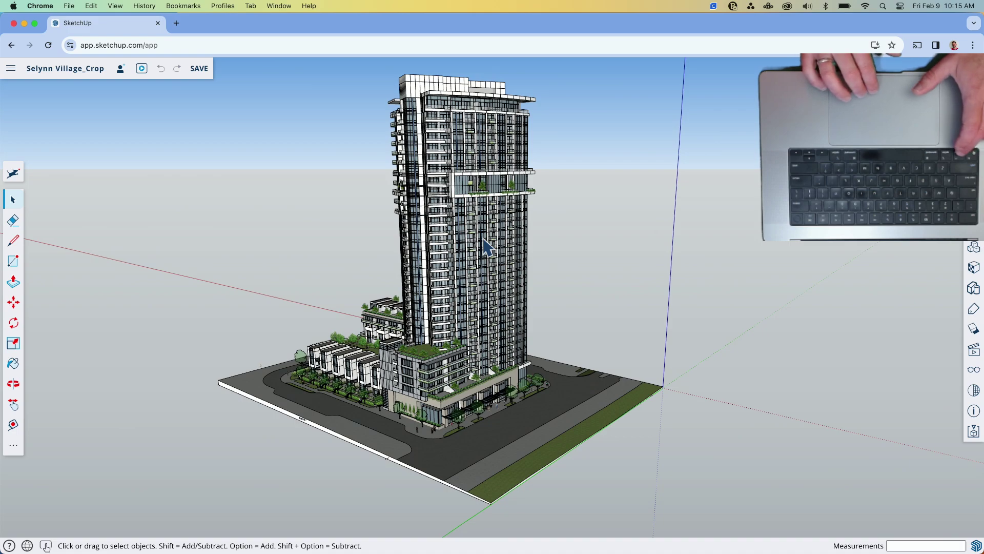
scroll(484, 246, up, 10)
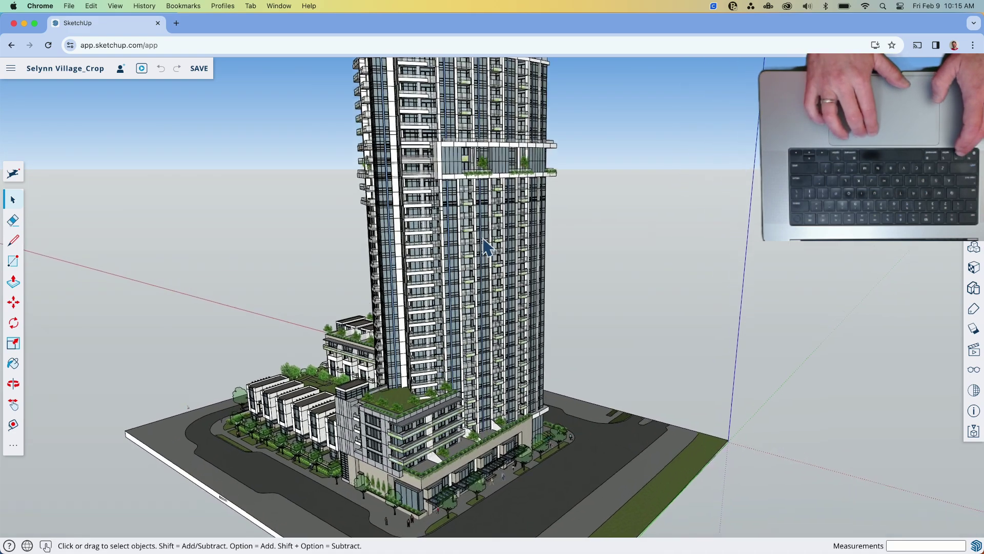
scroll(485, 246, down, 8)
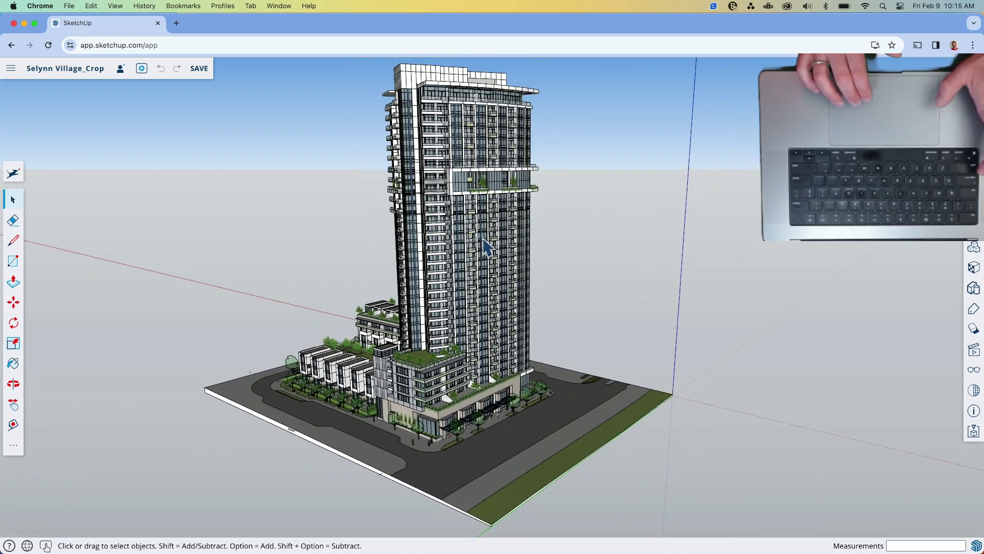
scroll(484, 245, down, 3)
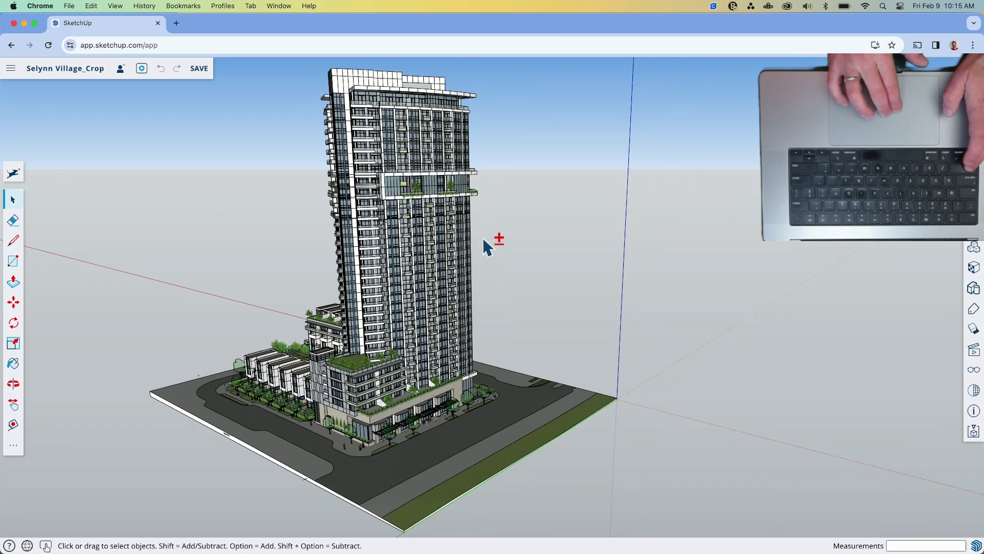
scroll(485, 246, up, 2)
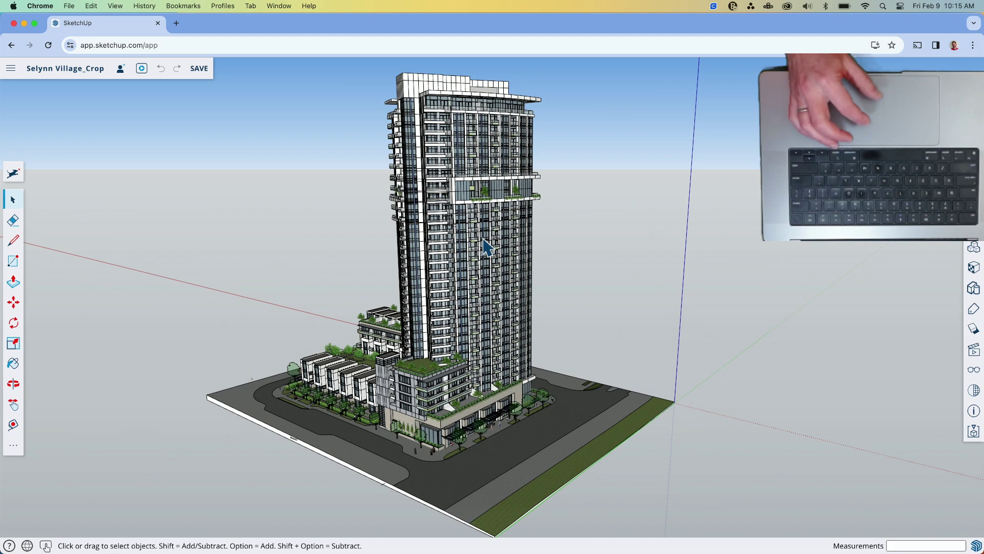
scroll(484, 246, down, 1)
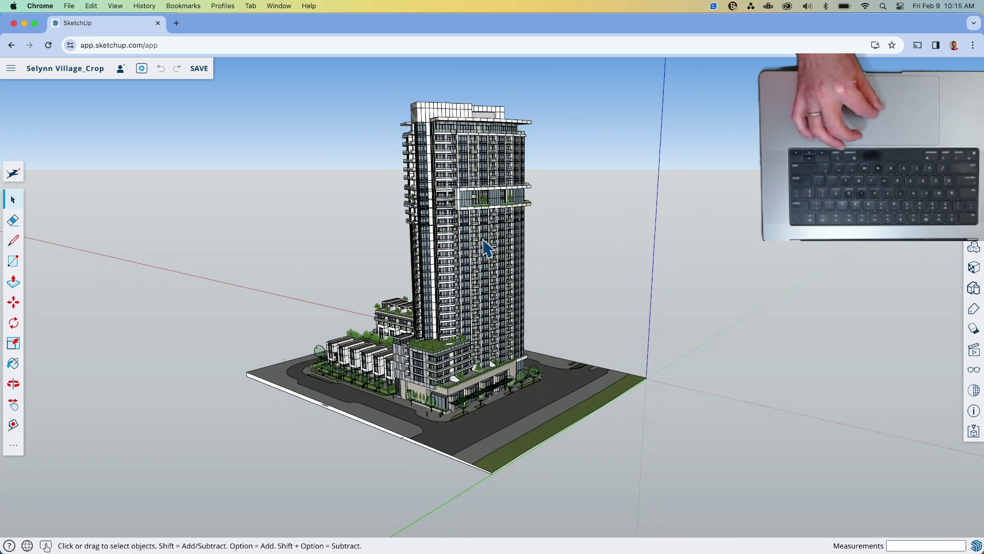
scroll(486, 249, up, 5)
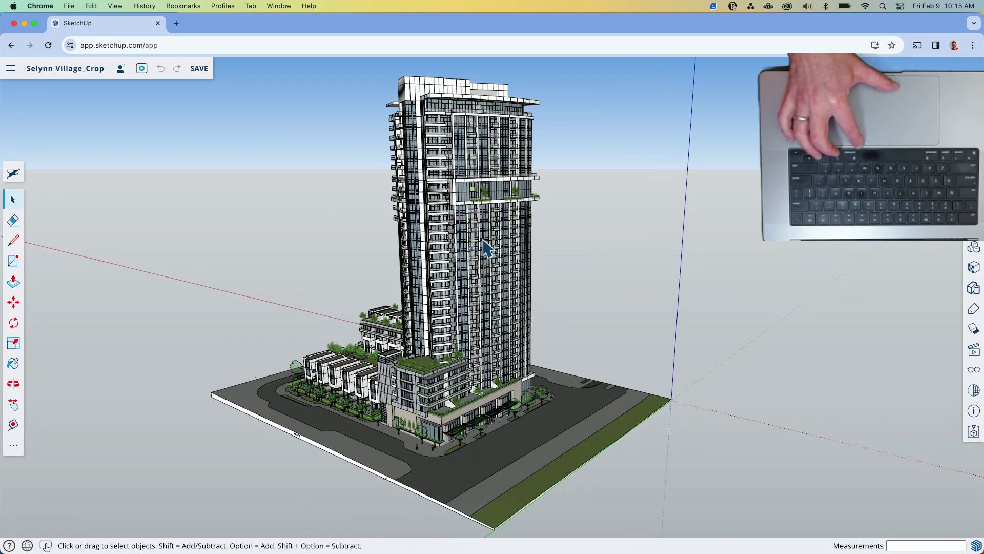
Examine the low-rise buildings and the tower's balcony facade up close, and return to a view of the whole model
scroll(486, 249, up, 3)
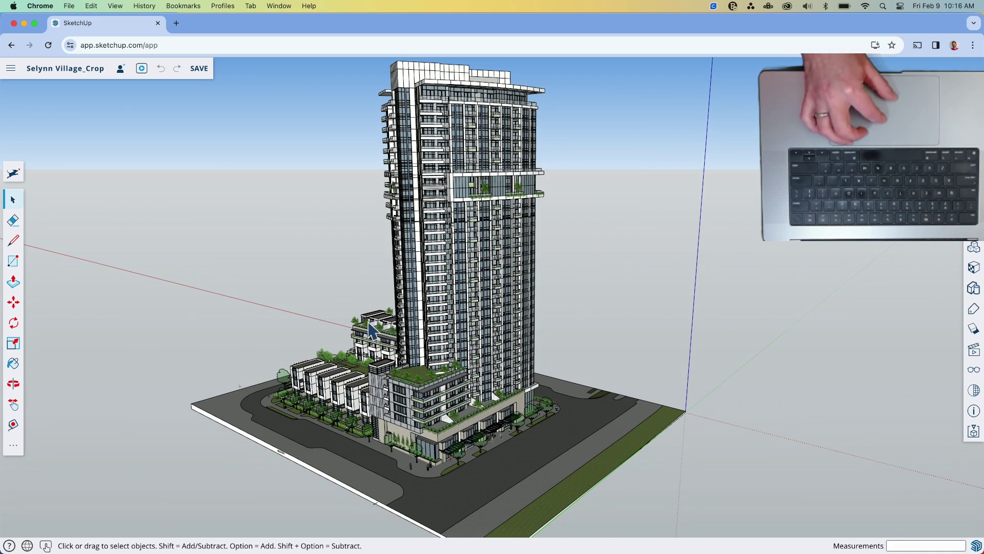
scroll(371, 331, up, 5)
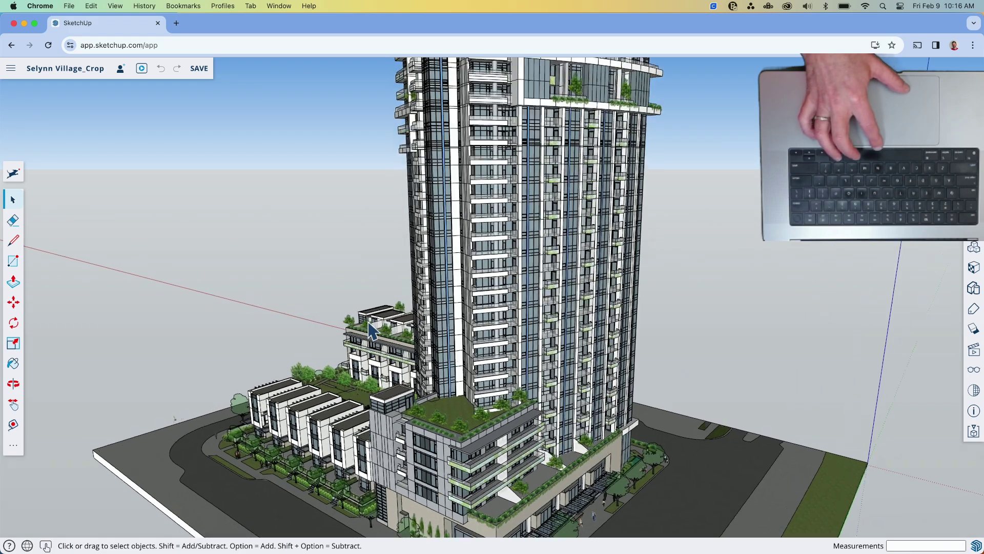
scroll(371, 330, up, 2)
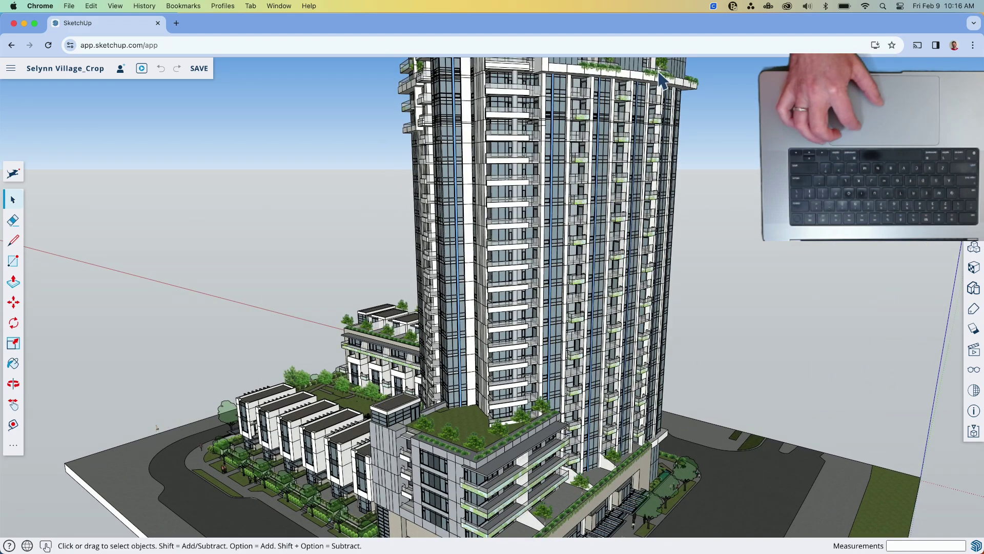
scroll(662, 79, up, 5)
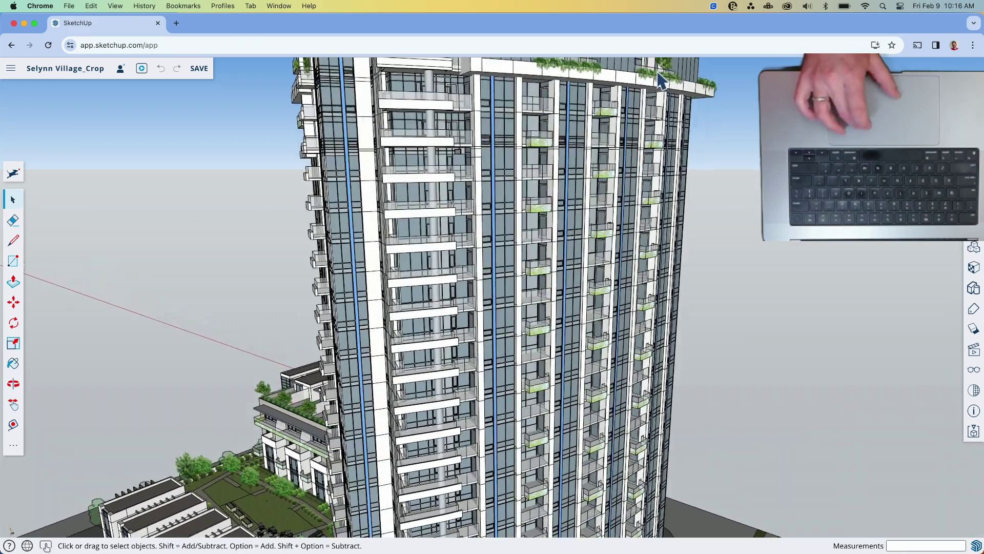
scroll(661, 81, down, 5)
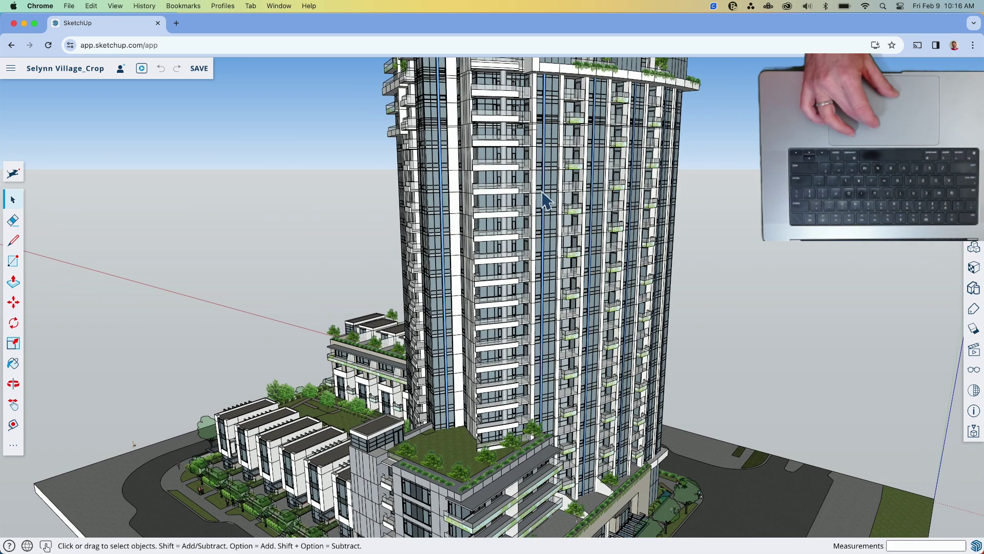
scroll(543, 199, down, 5)
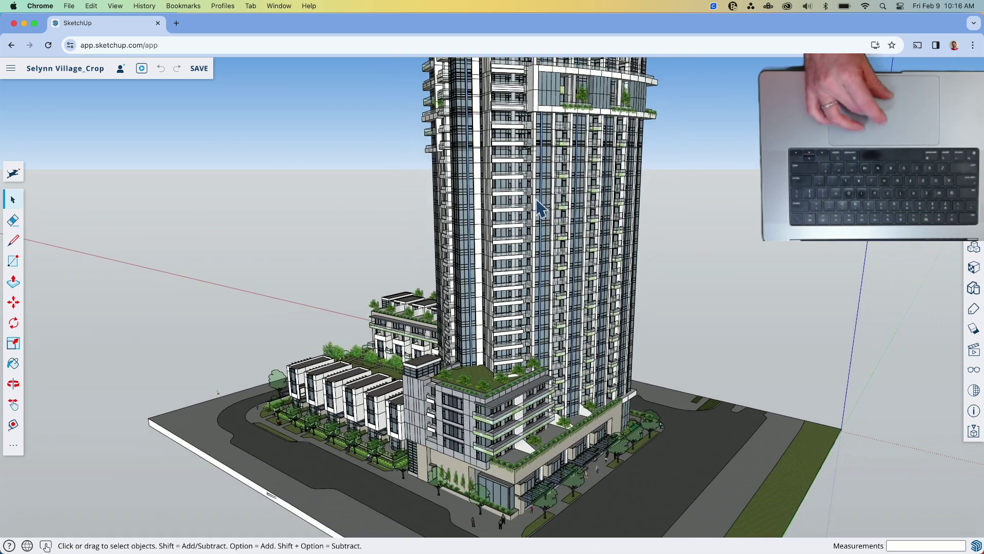
scroll(540, 206, down, 5)
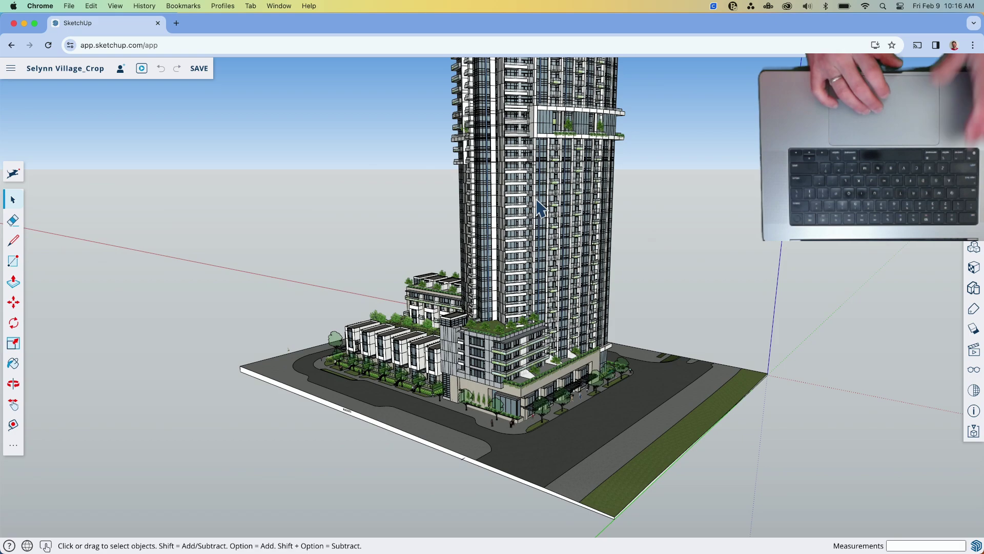
scroll(538, 206, up, 5)
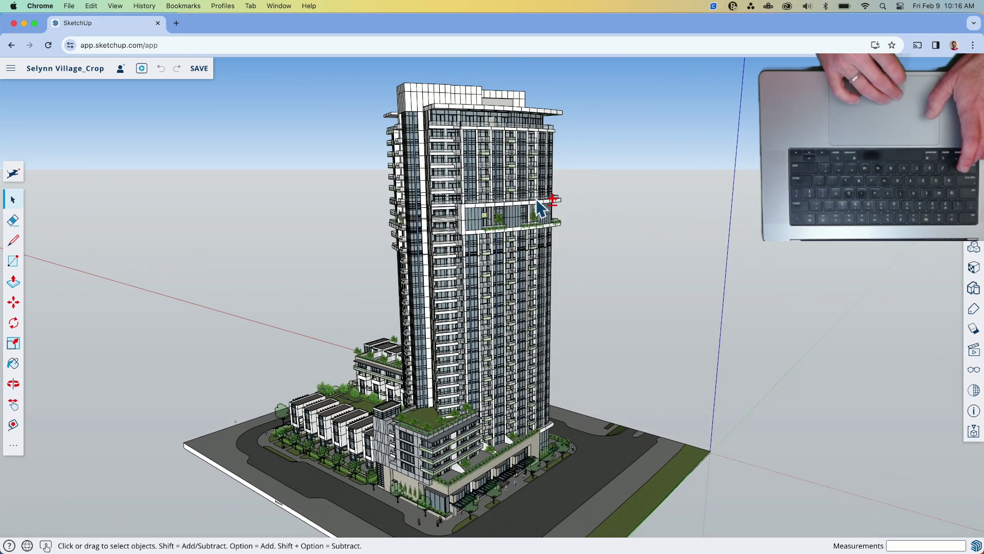
scroll(536, 198, up, 3)
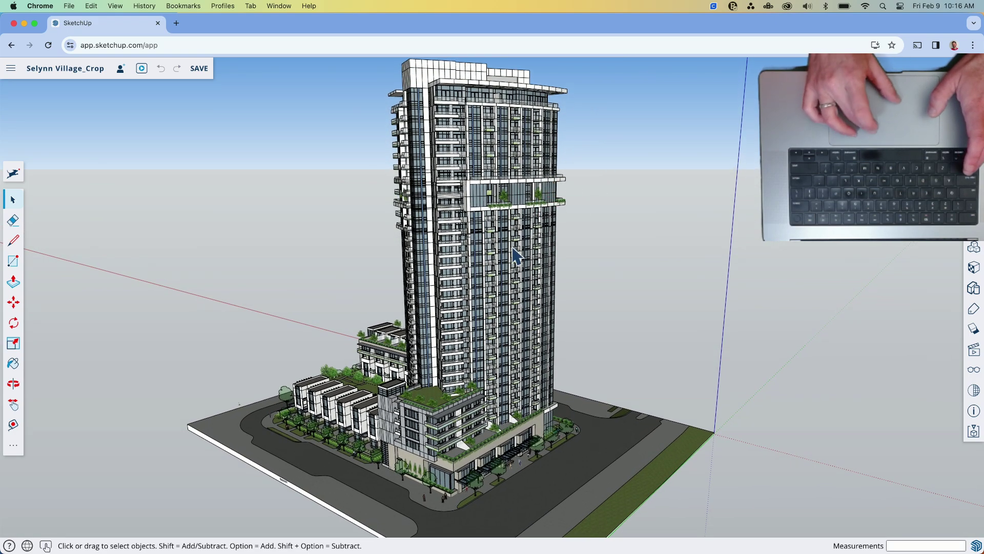
scroll(517, 255, down, 3)
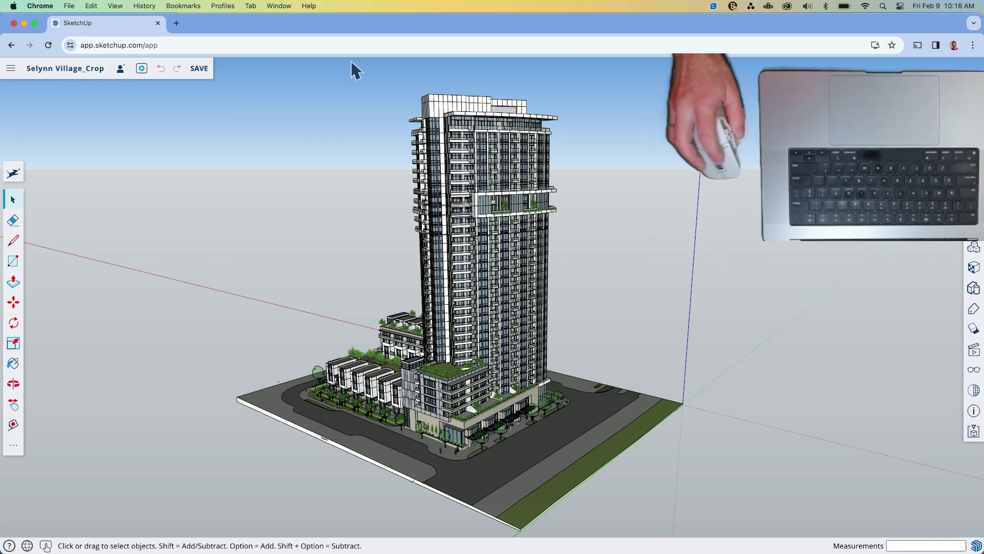
Set the navigation device to Mouse in the app settings and close the settings
click(10, 69)
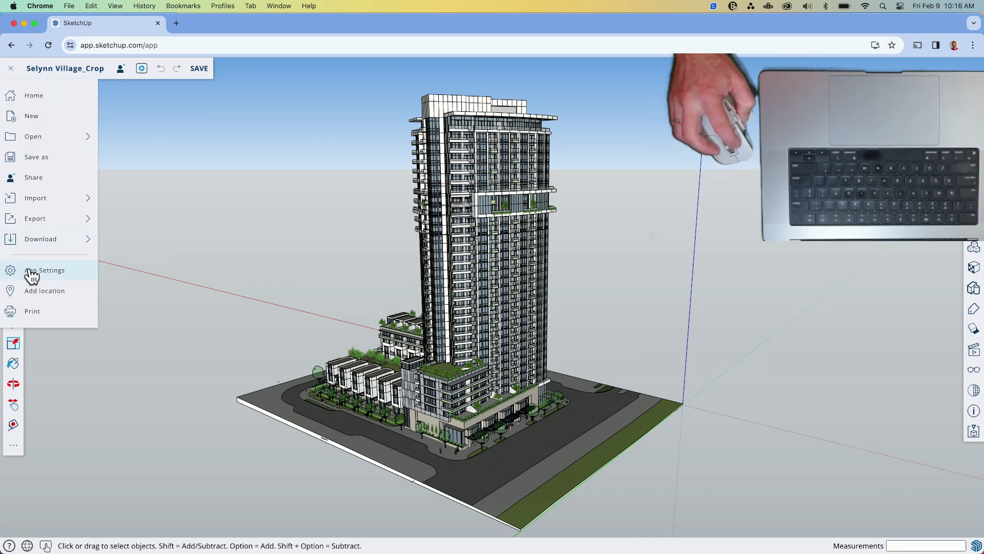
click(32, 273)
click(32, 156)
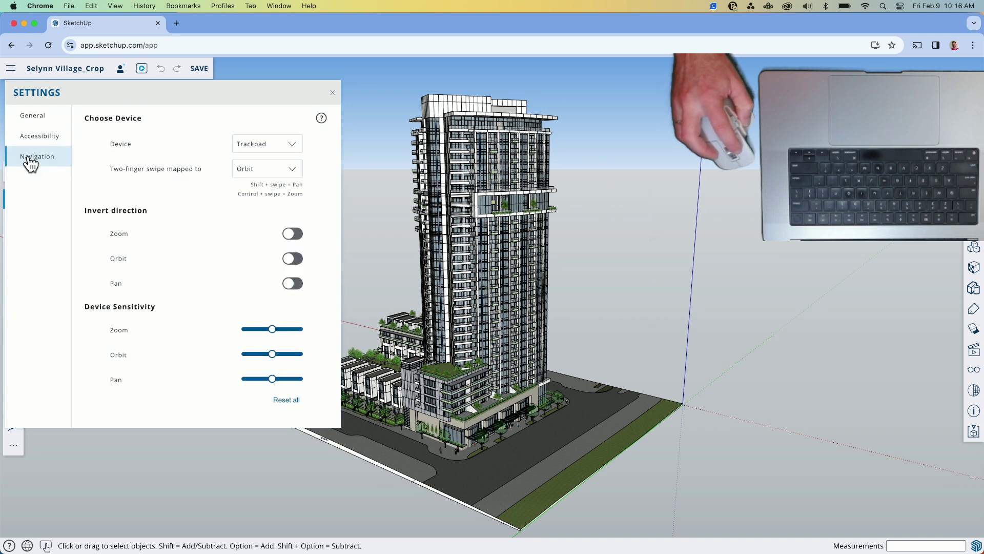
click(292, 144)
click(252, 162)
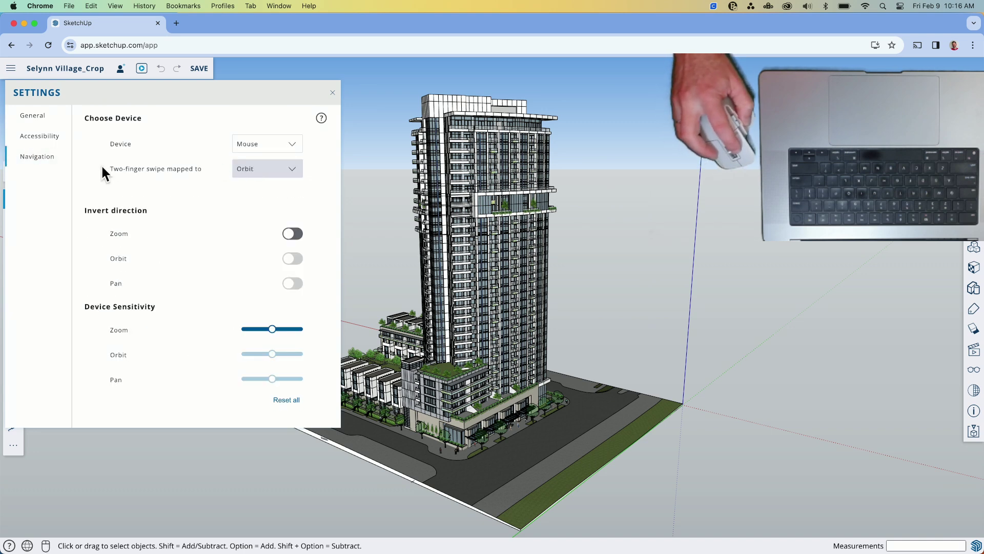
click(332, 97)
Examine the tower facade up close and from a lower angle by orbiting, zooming and panning with the mouse
middle_drag(552, 223, 598, 237)
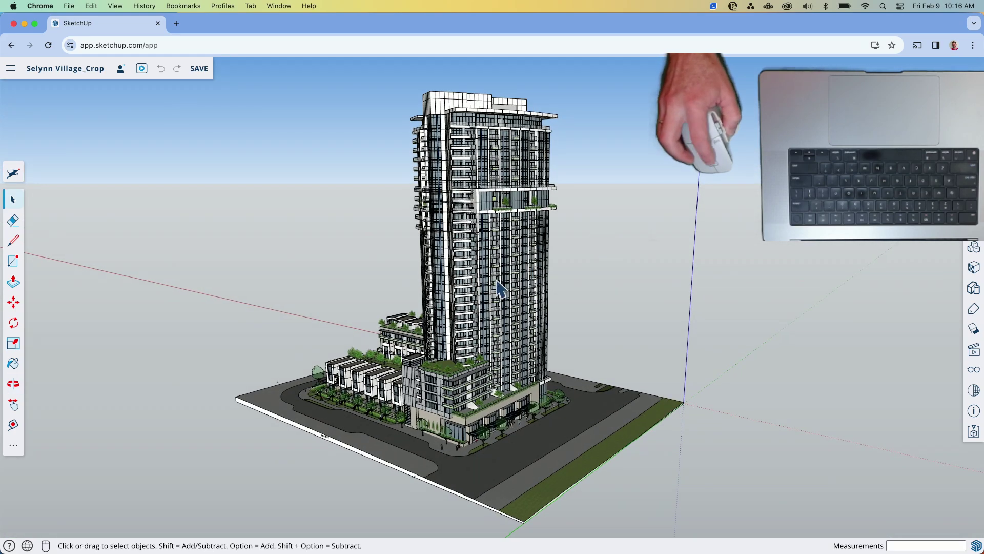
scroll(501, 281, up, 5)
scroll(501, 287, down, 10)
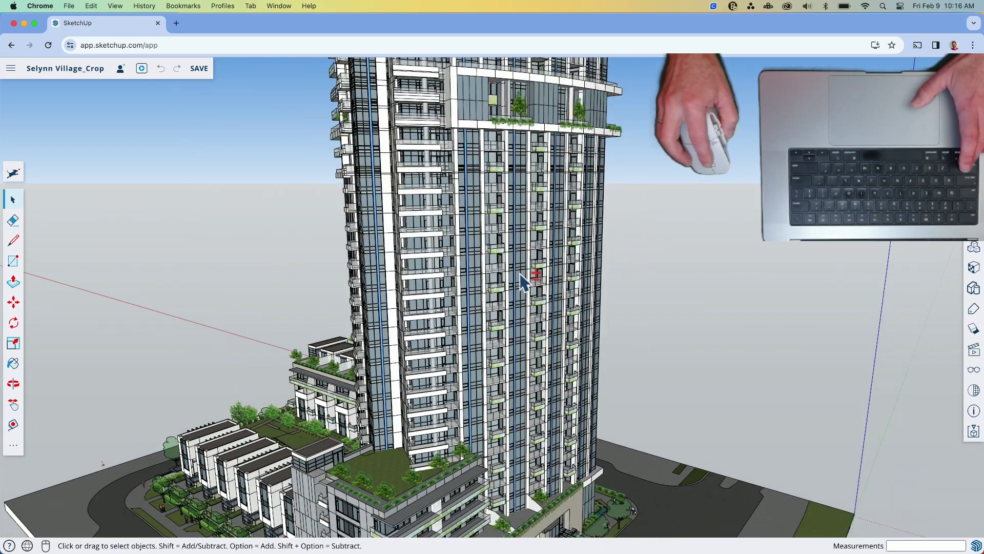
middle_drag(523, 279, 493, 272)
scroll(467, 269, down, 5)
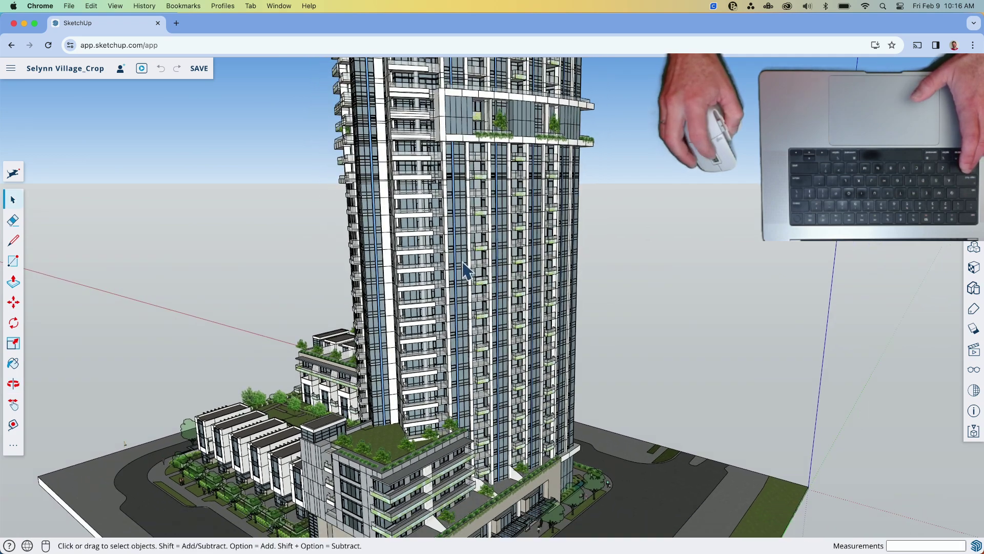
scroll(414, 453, down, 6)
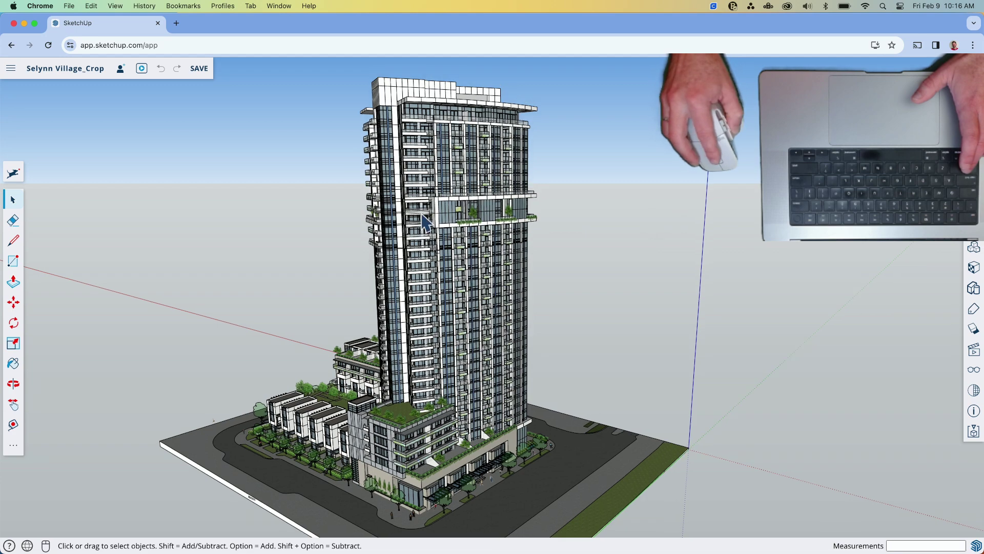
middle_drag(423, 221, 437, 295)
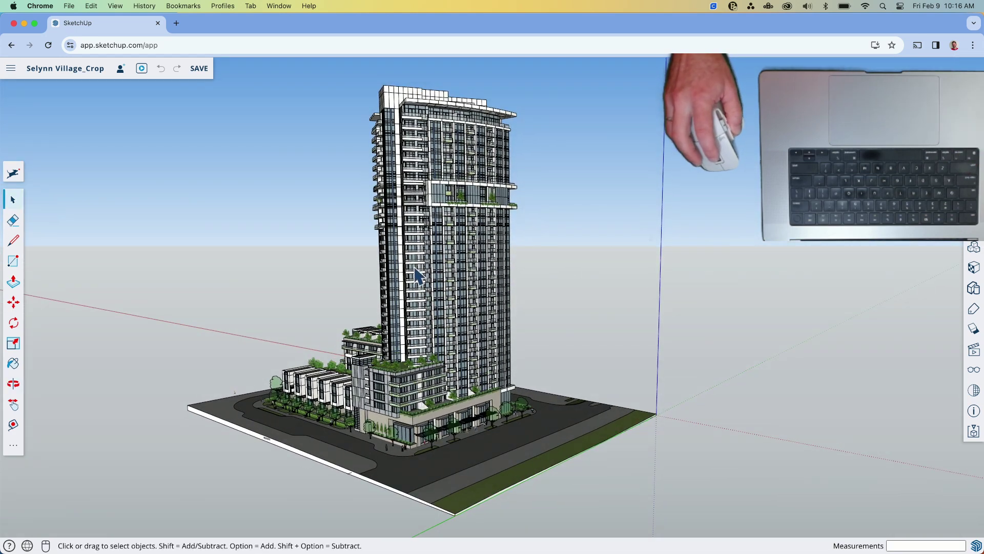